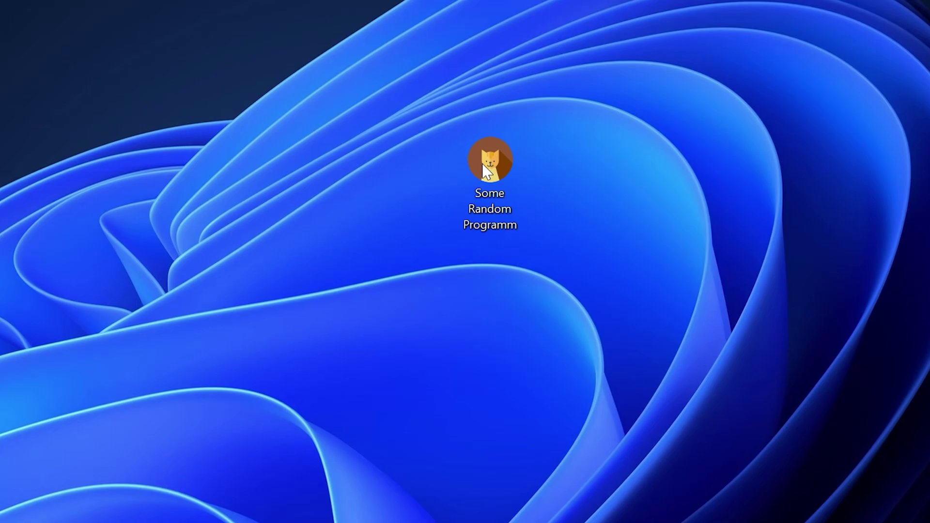
# Run Some Random Programm from the desktop to trigger the missing ZVEXESCN.DLL error
pyautogui.doubleClick(500, 158)
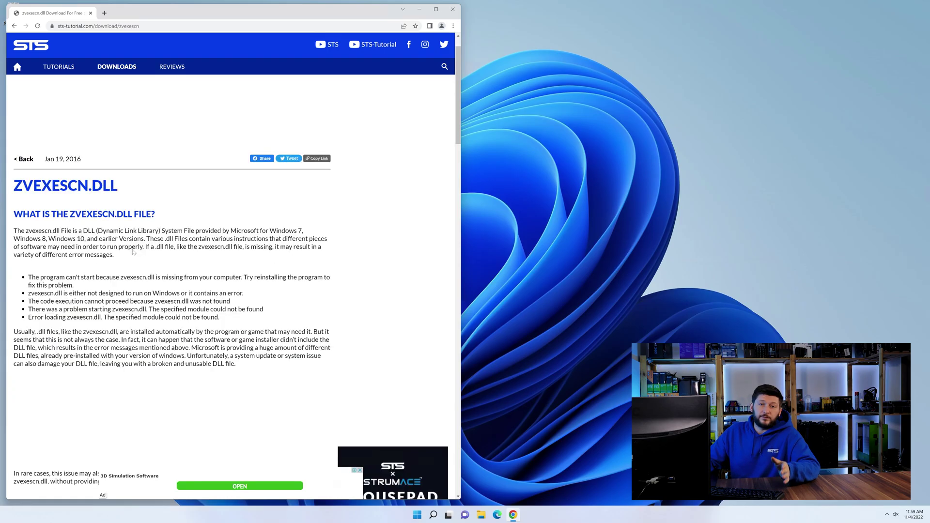
# Download the zvexescn.dll (32-Bit) zip from the bottom of the STS page
pyautogui.scroll(-20, 133, 252)
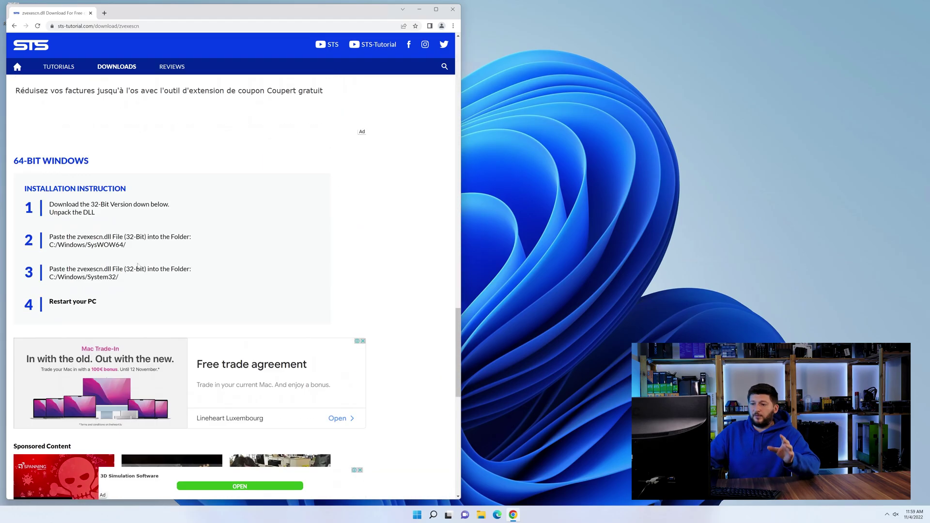
pyautogui.scroll(-10, 137, 266)
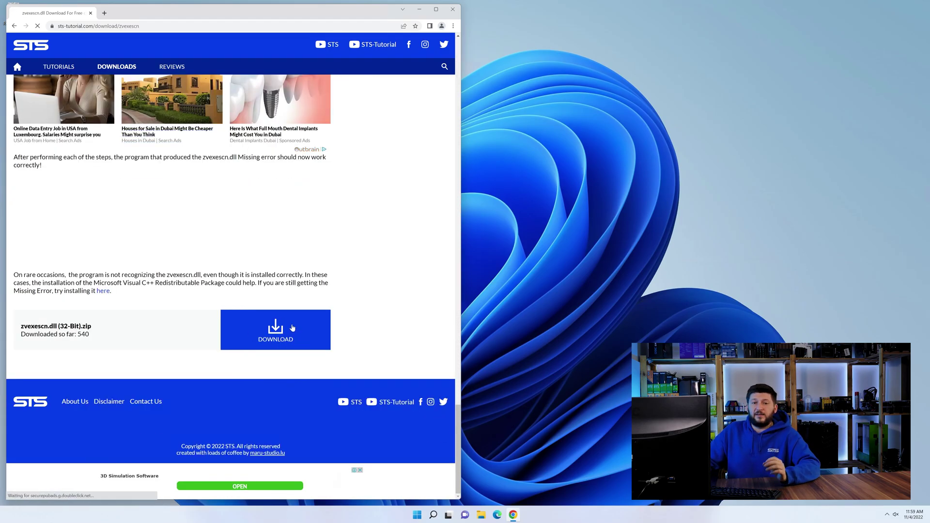
pyautogui.click(293, 328)
pyautogui.scroll(-2, 232, 364)
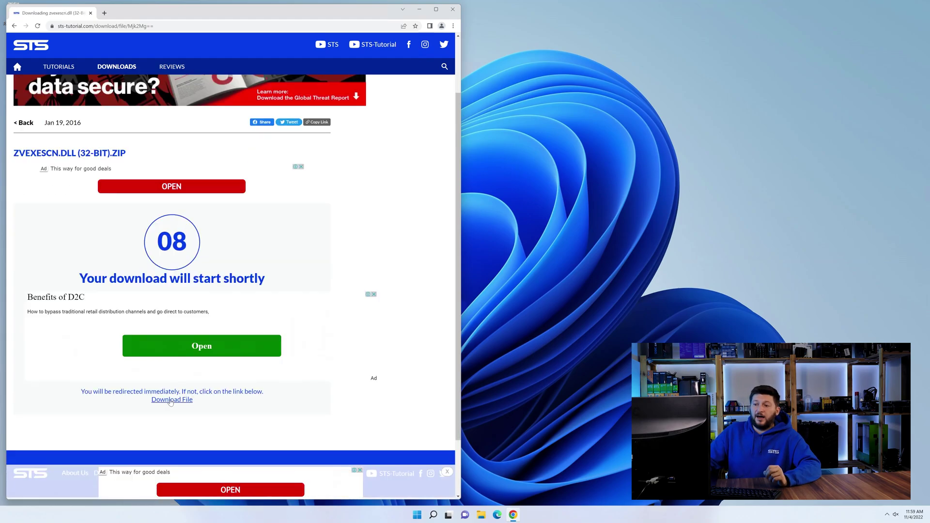
pyautogui.click(179, 400)
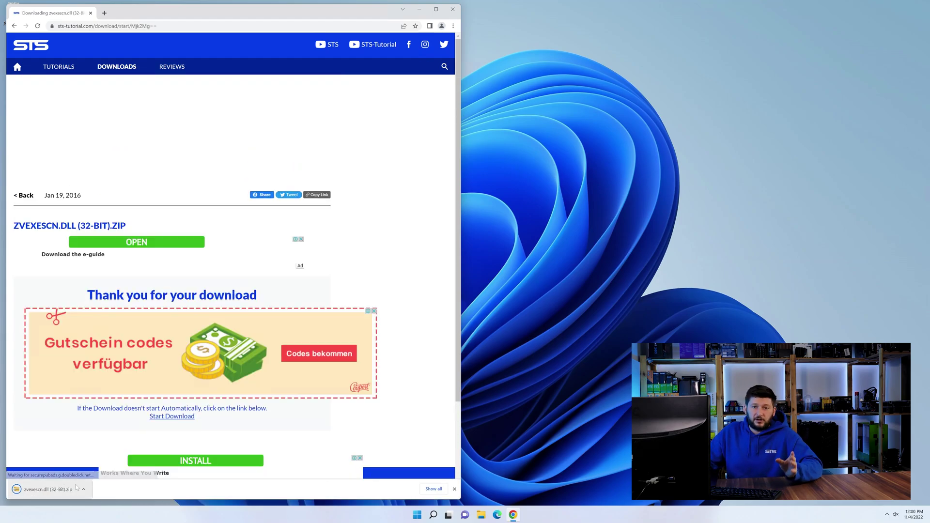
# Open the zip's zvexescn.dll (32-Bit) folder, and C:\Windows in a second window
pyautogui.click(419, 9)
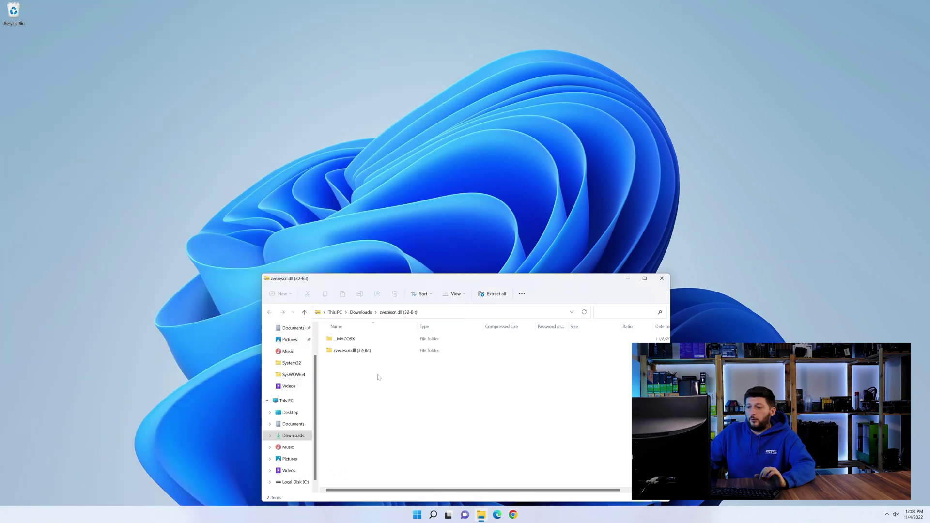
pyautogui.doubleClick(392, 354)
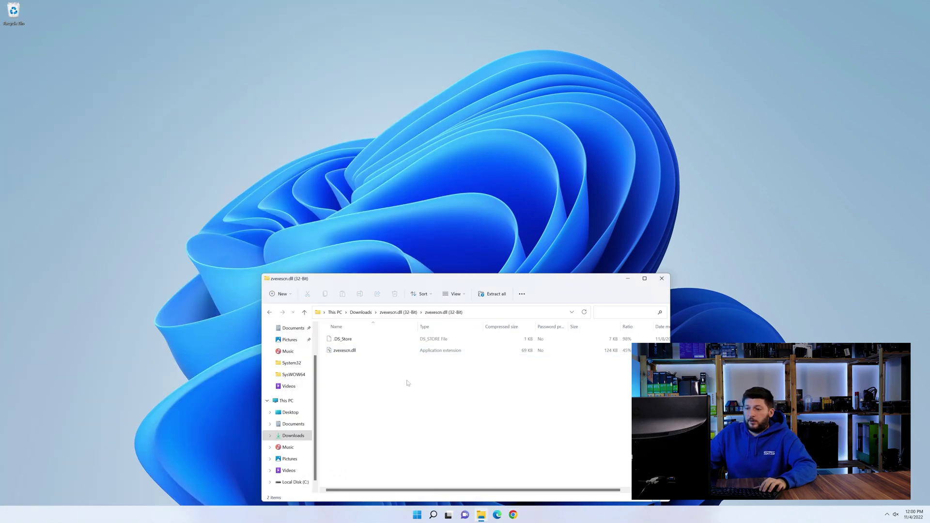
pyautogui.click(481, 515)
pyautogui.click(306, 168)
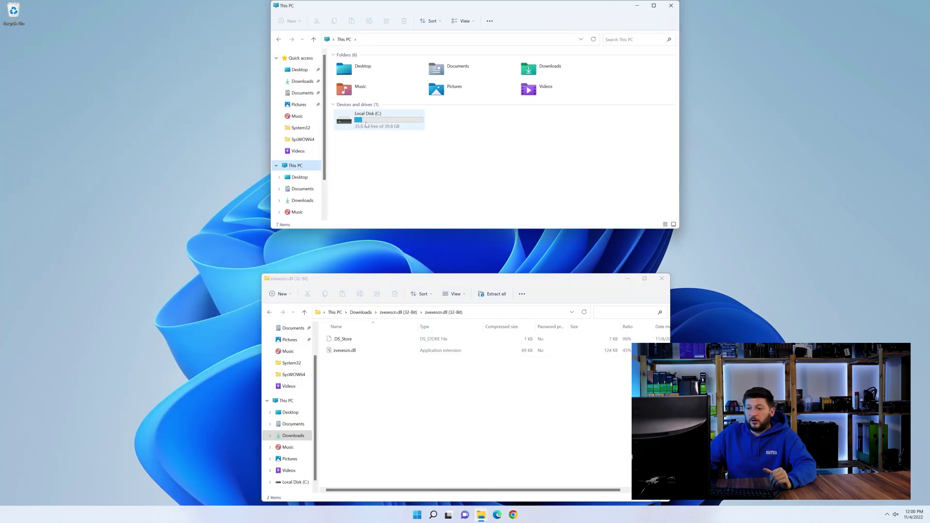
pyautogui.doubleClick(380, 124)
pyautogui.doubleClick(387, 135)
# Copy zvexescn.dll into SysWOW64 and System32, then close both Explorer windows
pyautogui.scroll(-8, 386, 137)
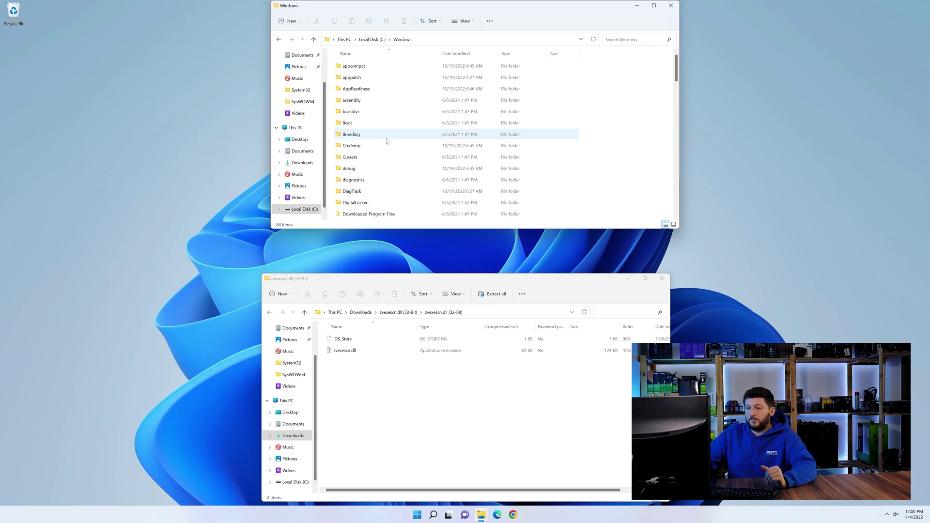
pyautogui.scroll(-11, 382, 162)
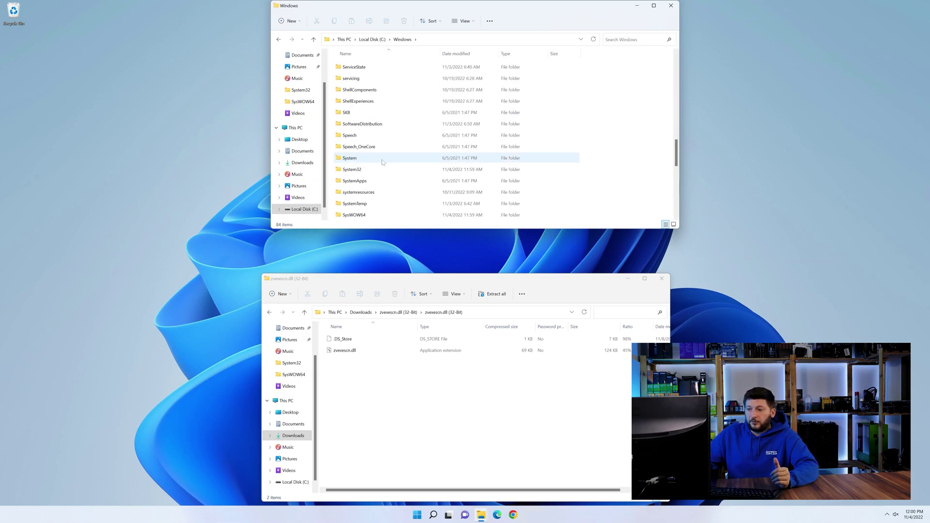
pyautogui.click(366, 147)
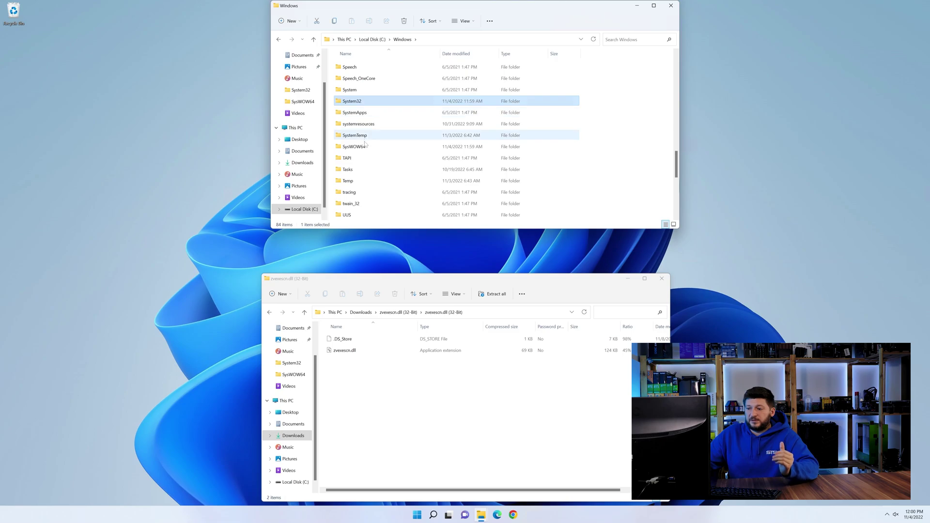
pyautogui.click(364, 102)
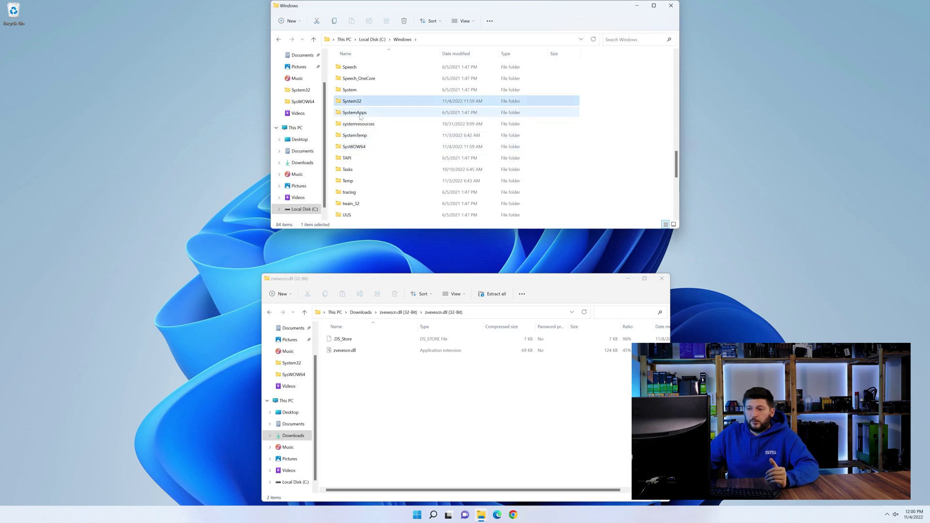
pyautogui.moveTo(342, 351); pyautogui.dragTo(365, 147)
pyautogui.moveTo(345, 352); pyautogui.dragTo(348, 106)
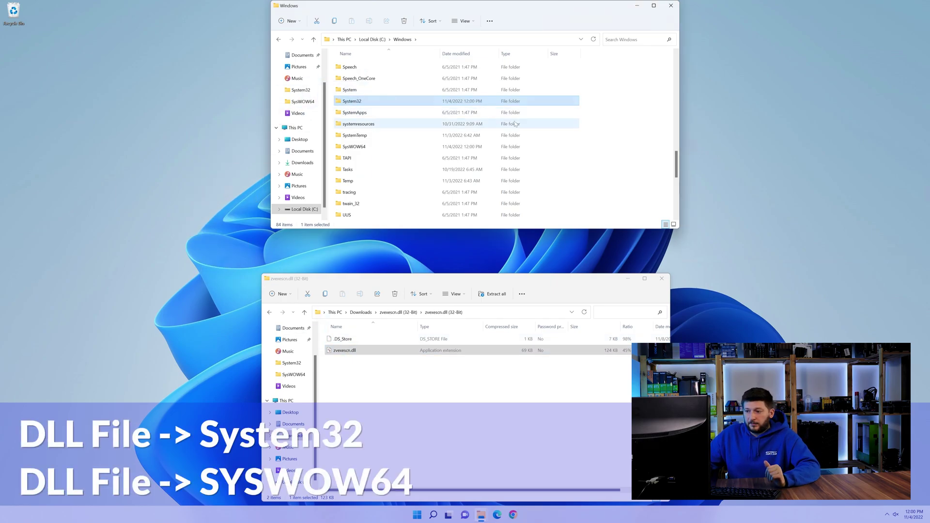
pyautogui.click(671, 6)
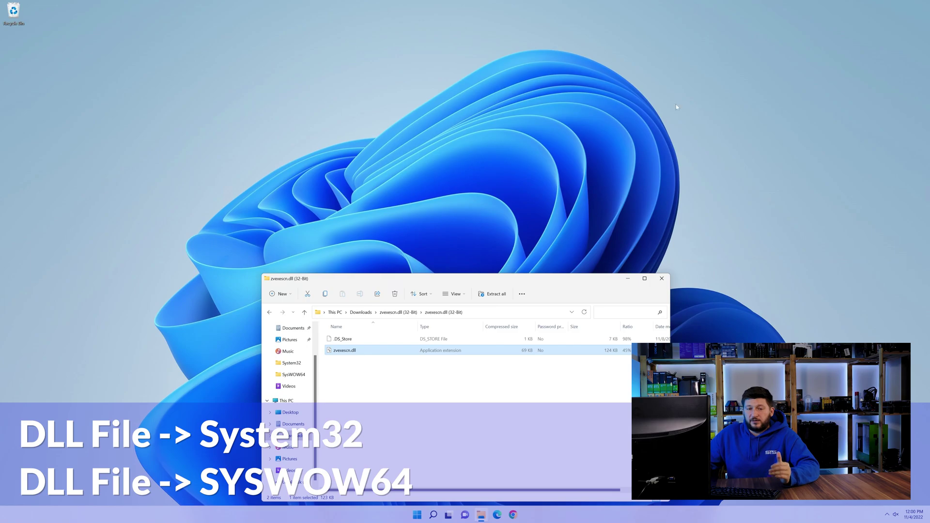
pyautogui.click(662, 279)
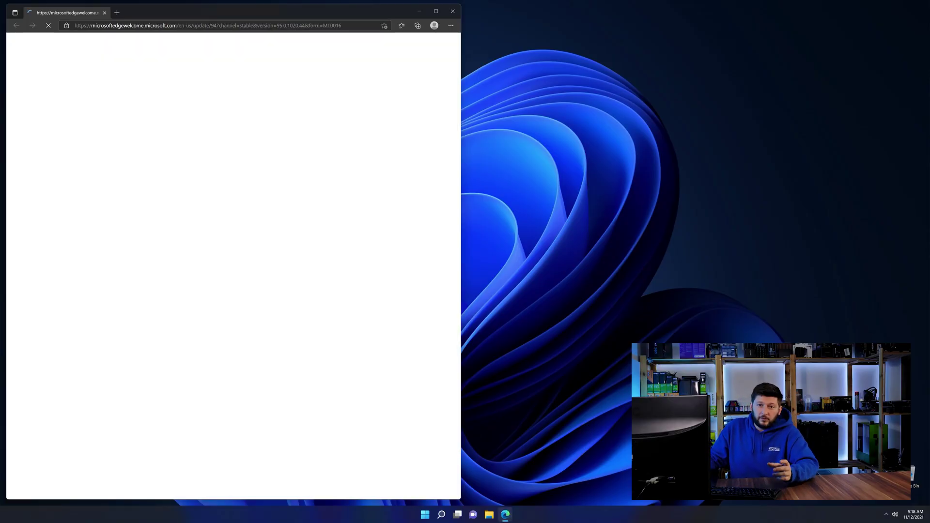
# Load the STS Visual C++ Redistributable for Visual Studio 2019 page in Edge from the pasted URL
pyautogui.click(257, 26)
pyautogui.write('https://www.sts-tutorial.com/download/credistributable2019')
pyautogui.press('Return')
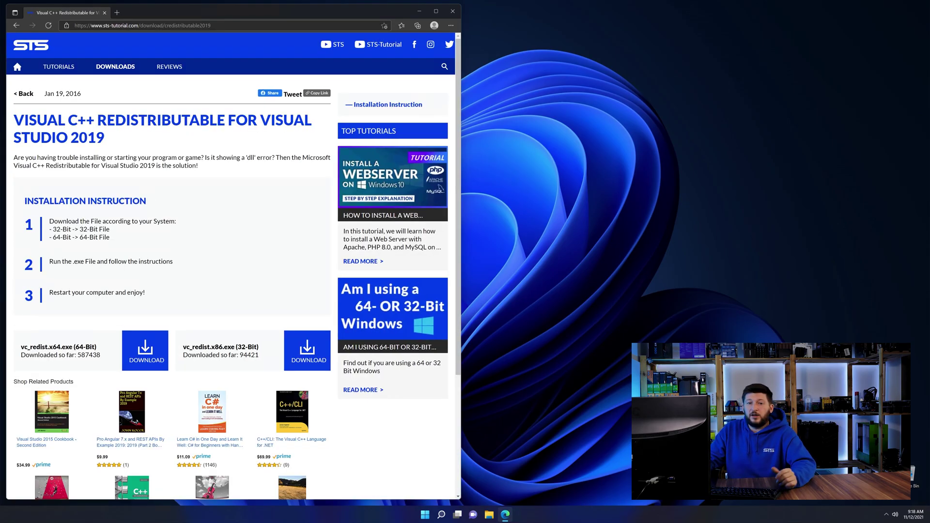
pyautogui.scroll(-3, 166, 319)
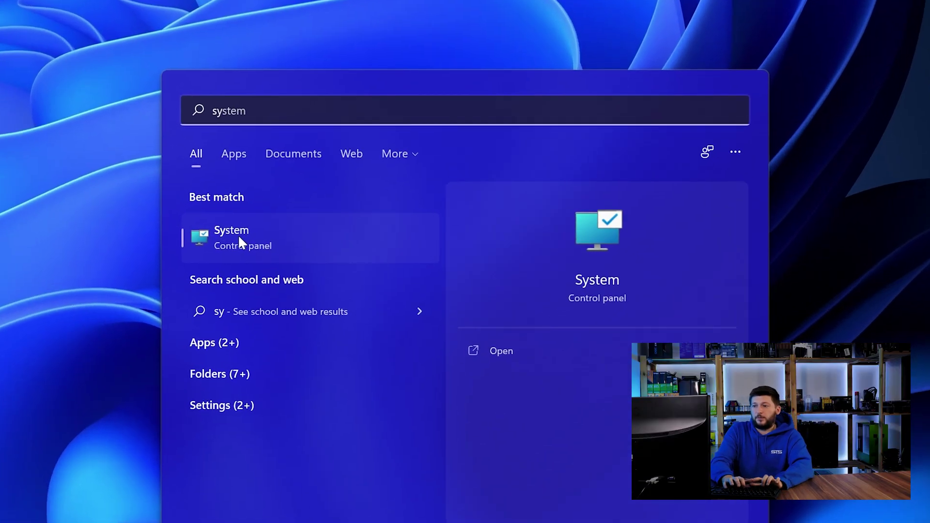
# Open System › About and highlight the 64-bit system type
pyautogui.click(270, 241)
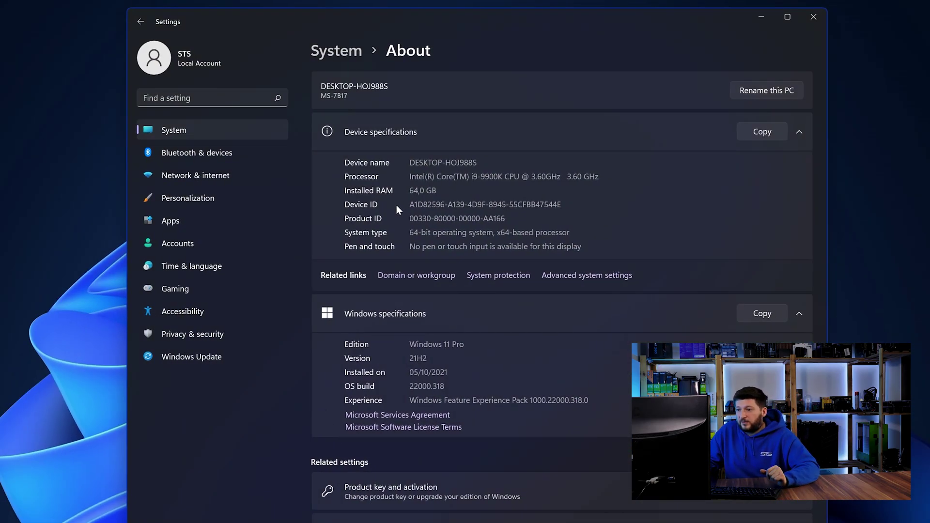
pyautogui.moveTo(410, 233); pyautogui.dragTo(421, 233)
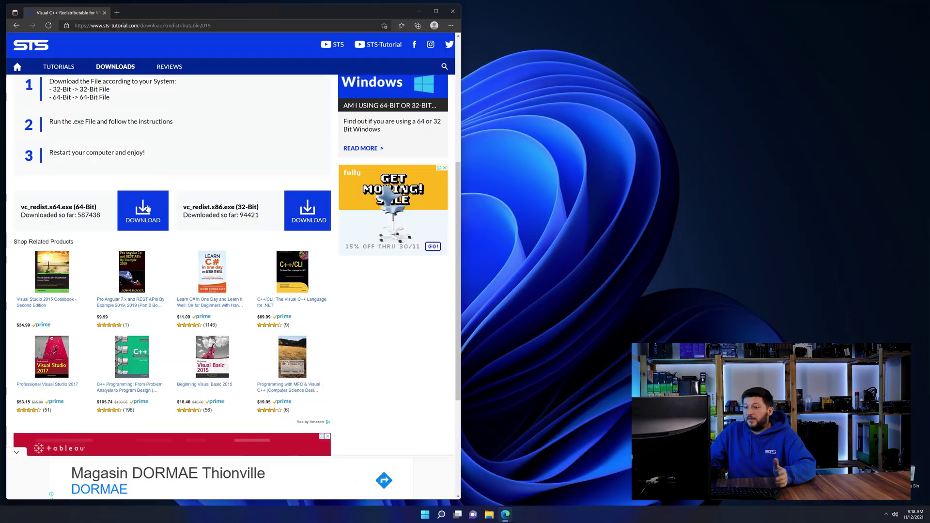
# Download vc_redist.x64.exe via the 64-bit button, skipping the ad, and run it
pyautogui.click(148, 208)
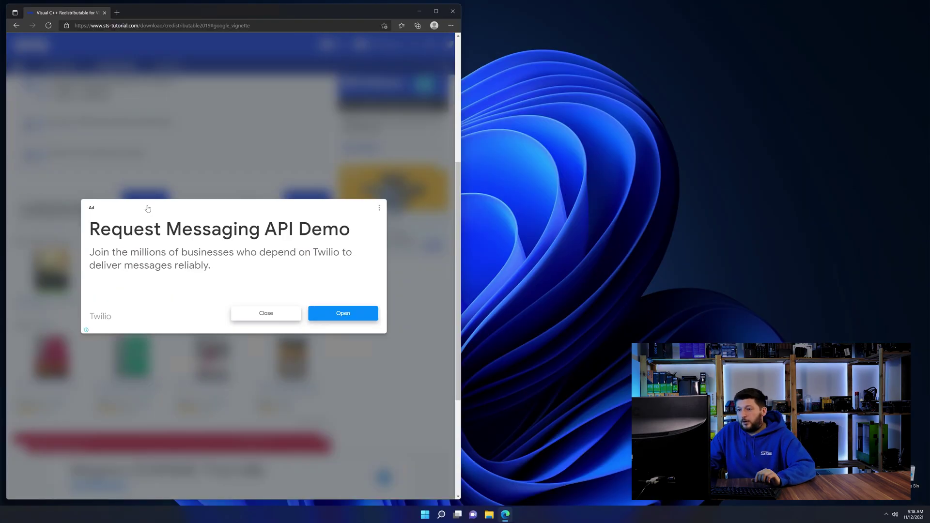
pyautogui.click(255, 315)
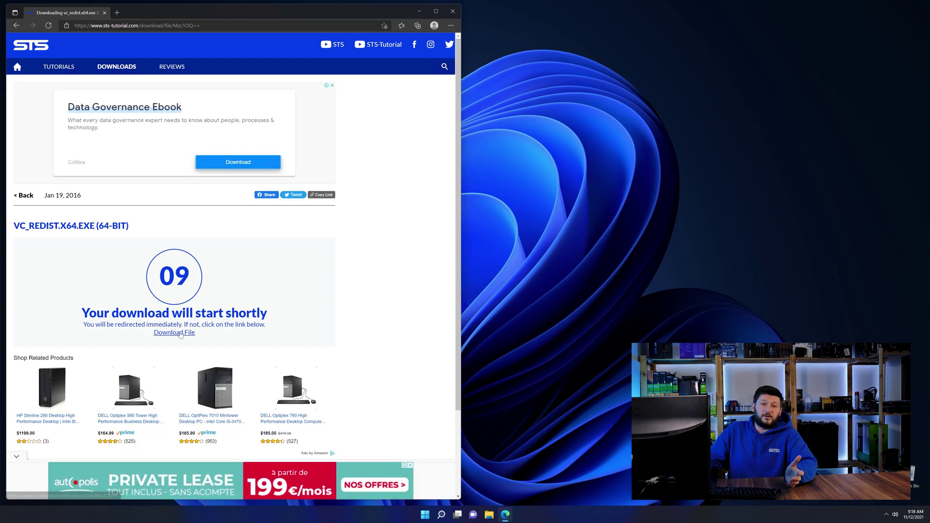
pyautogui.click(177, 333)
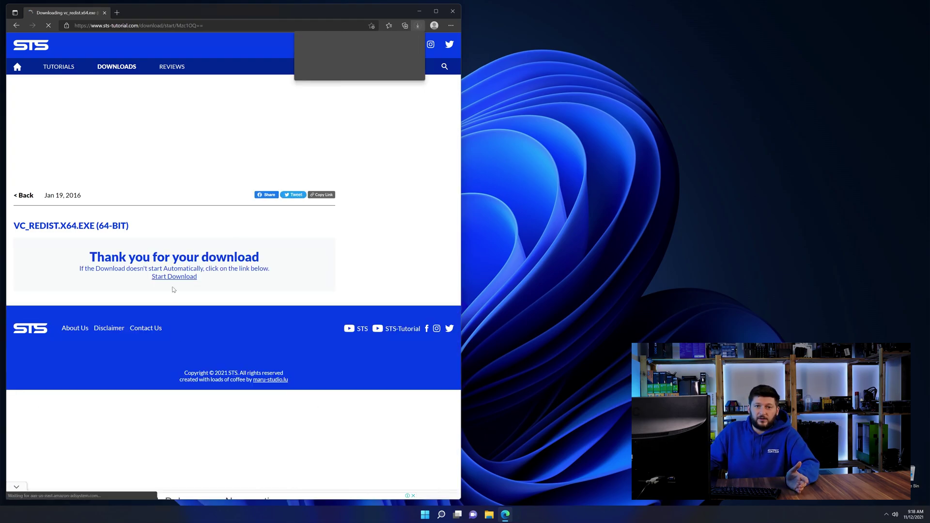
pyautogui.click(339, 56)
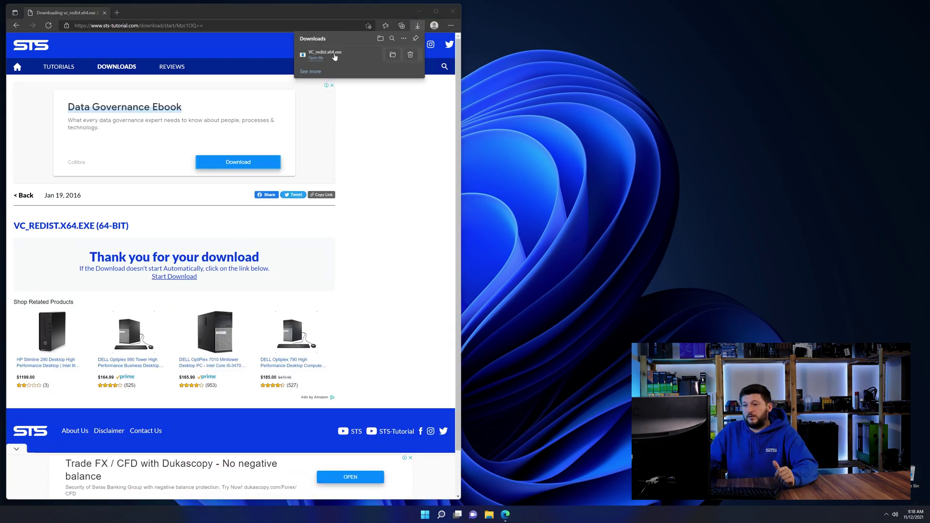